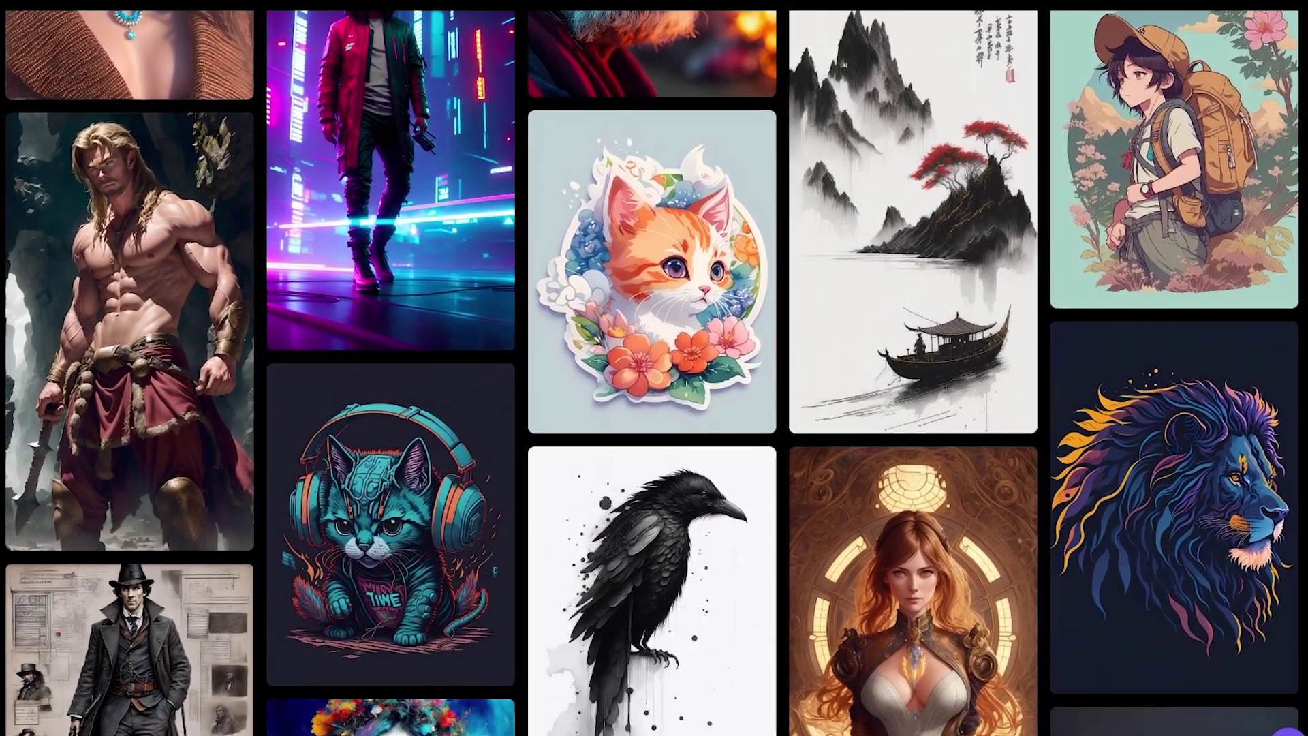
Browse the feed of generated images and open the details of the cute tiny hyperrealistic anime wolf
scroll(654, 423, "down", 4)
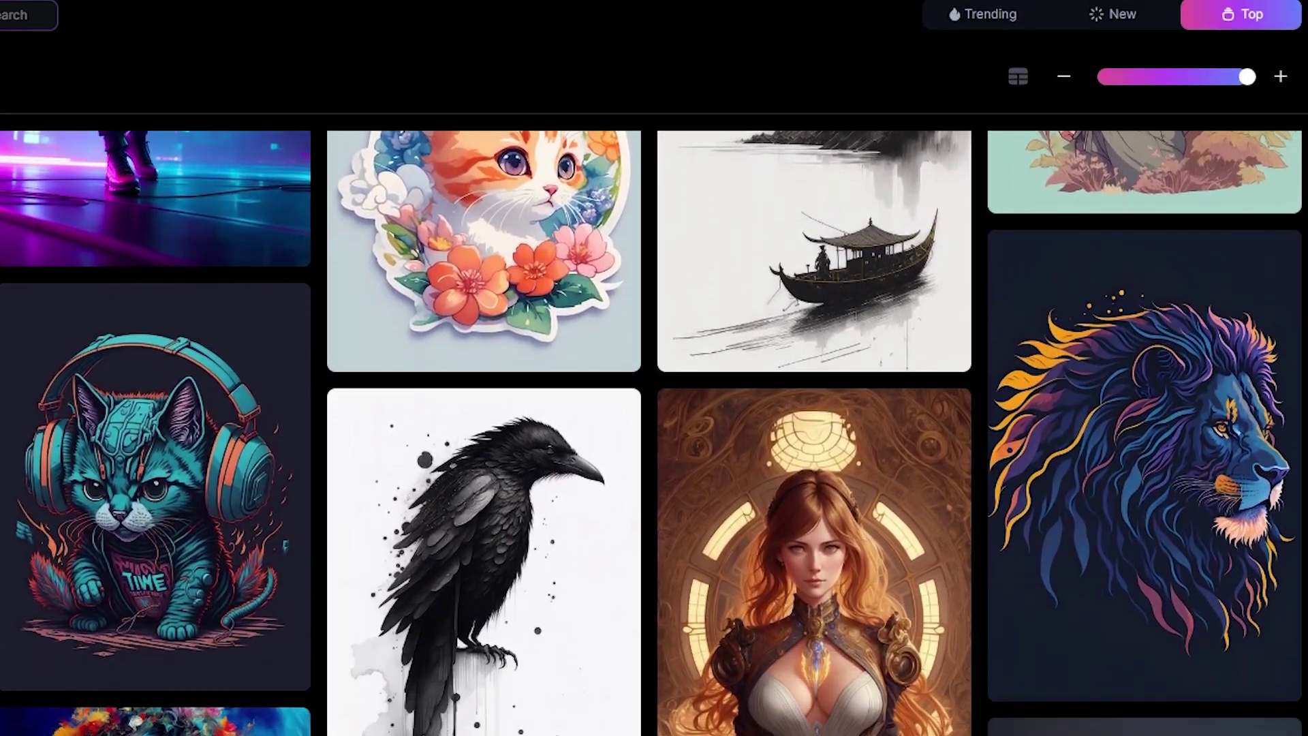
scroll(654, 422, "down", 5)
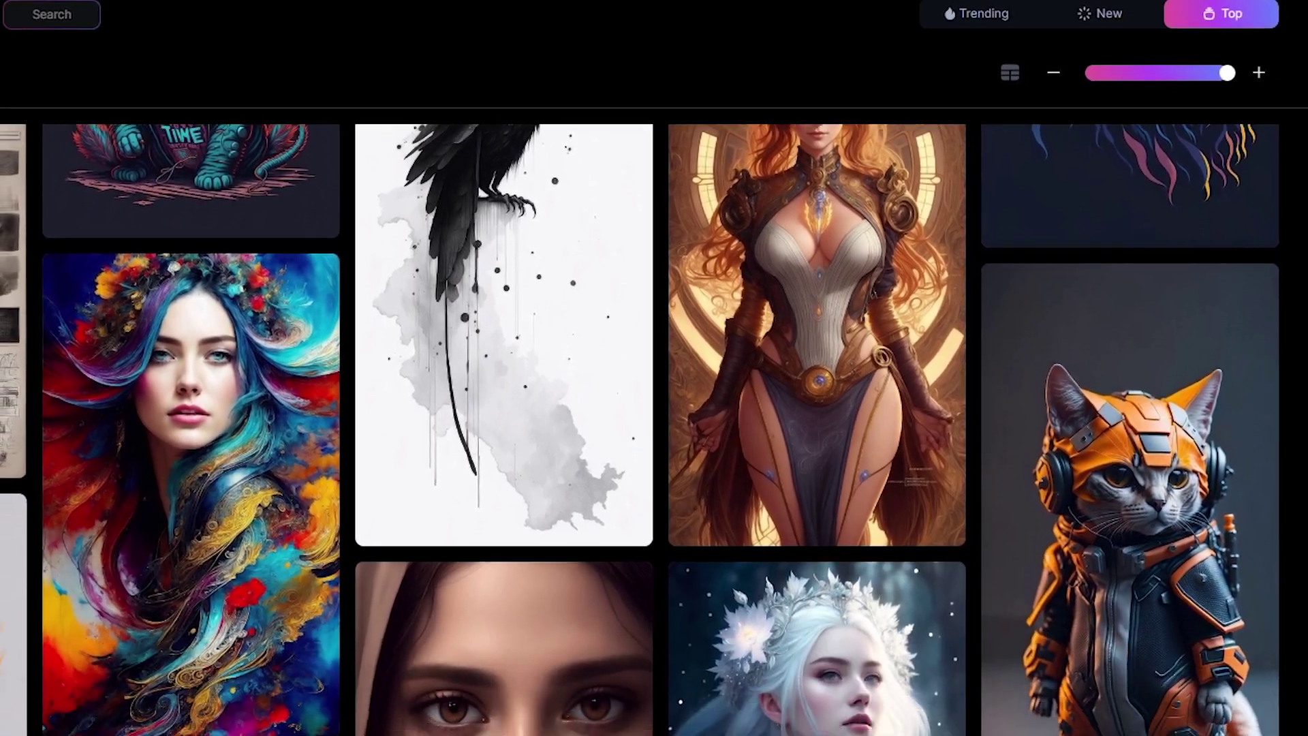
scroll(654, 422, "down", 6)
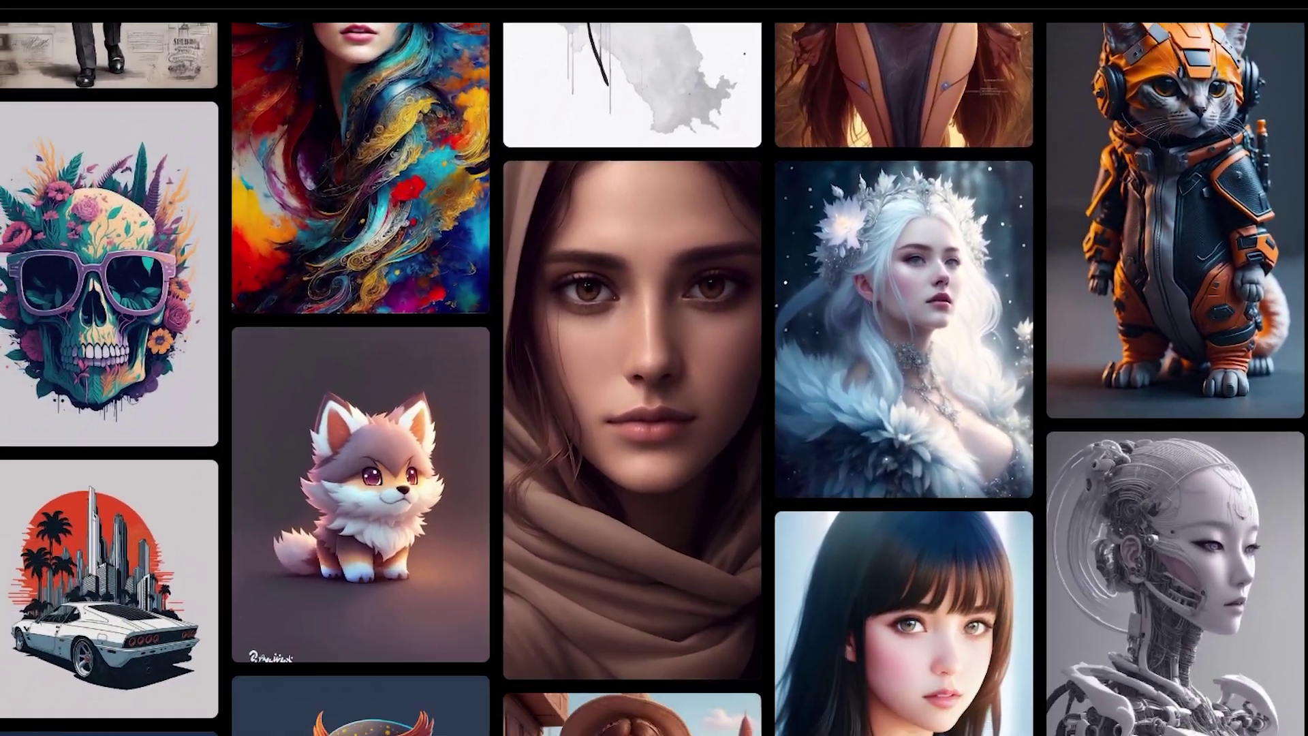
scroll(654, 368, "down", 5)
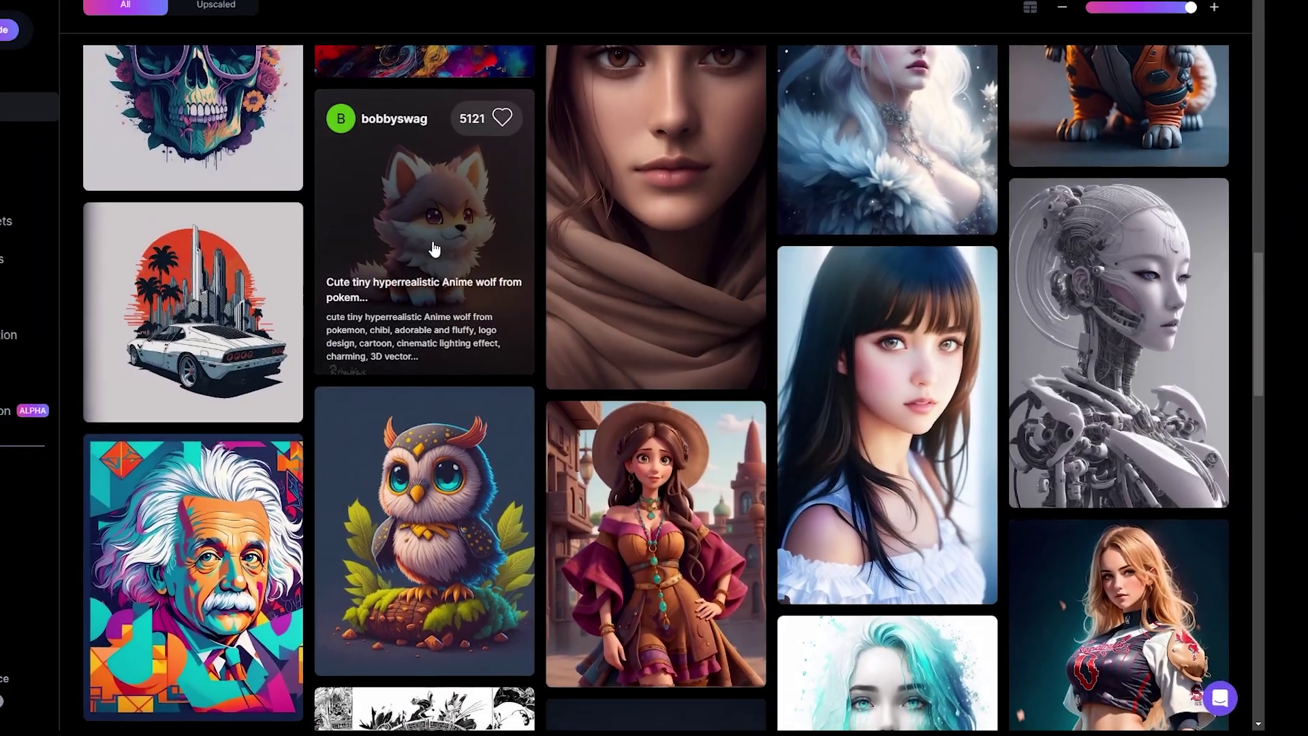
left_click(434, 250)
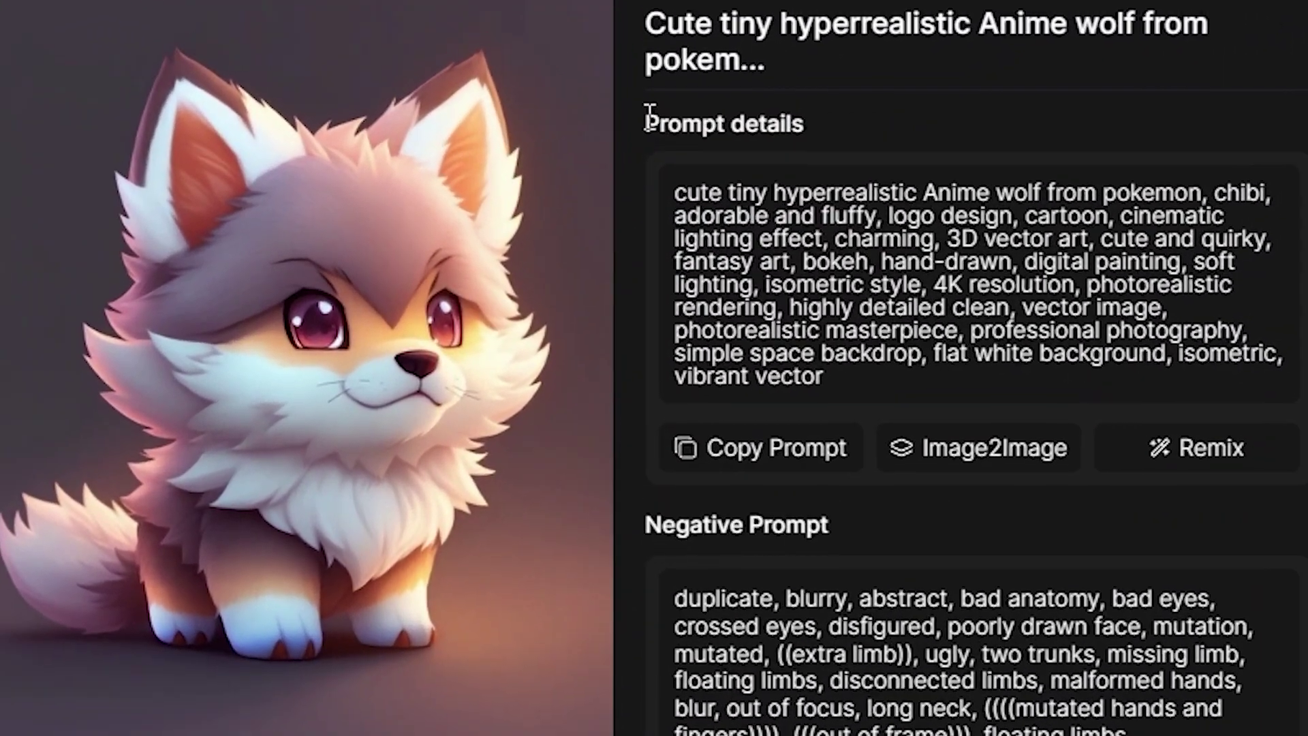
Examine the wolf image's prompt details and its negative prompt, highlighting the text of each
left_click_drag(648, 116, 810, 122)
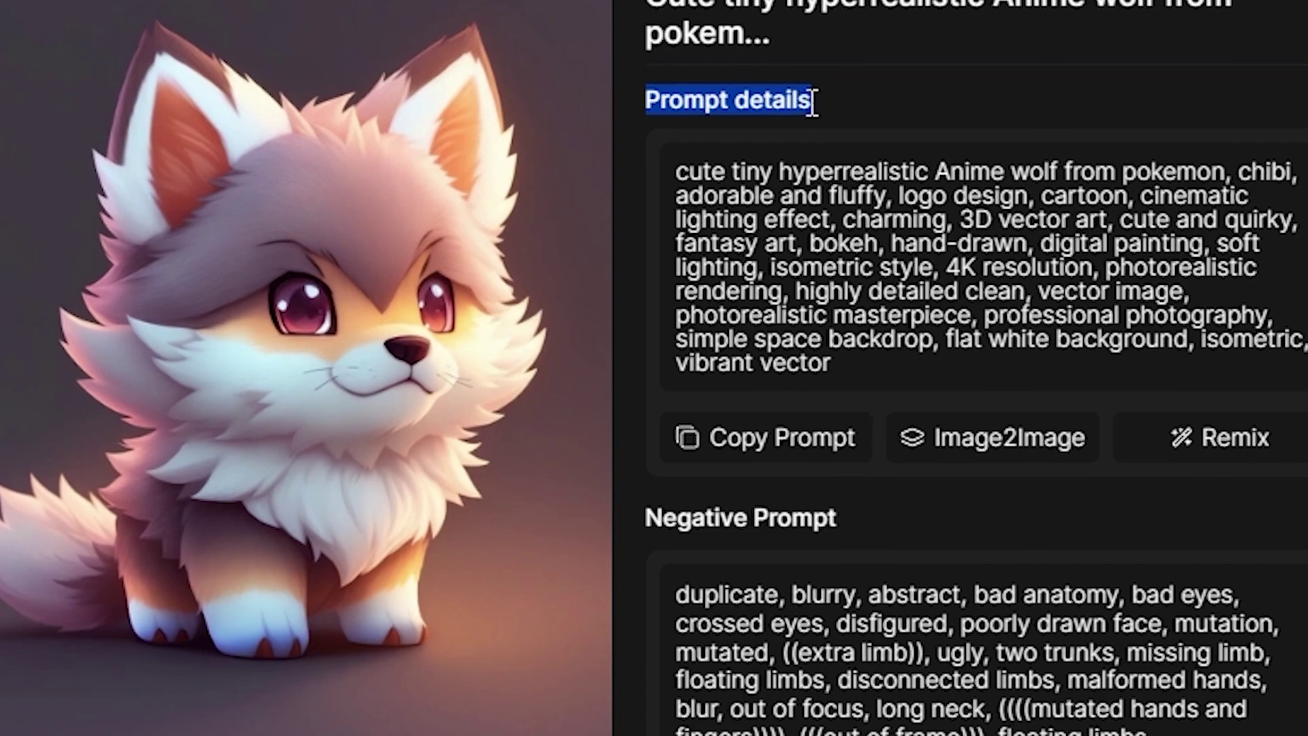
left_click(681, 185)
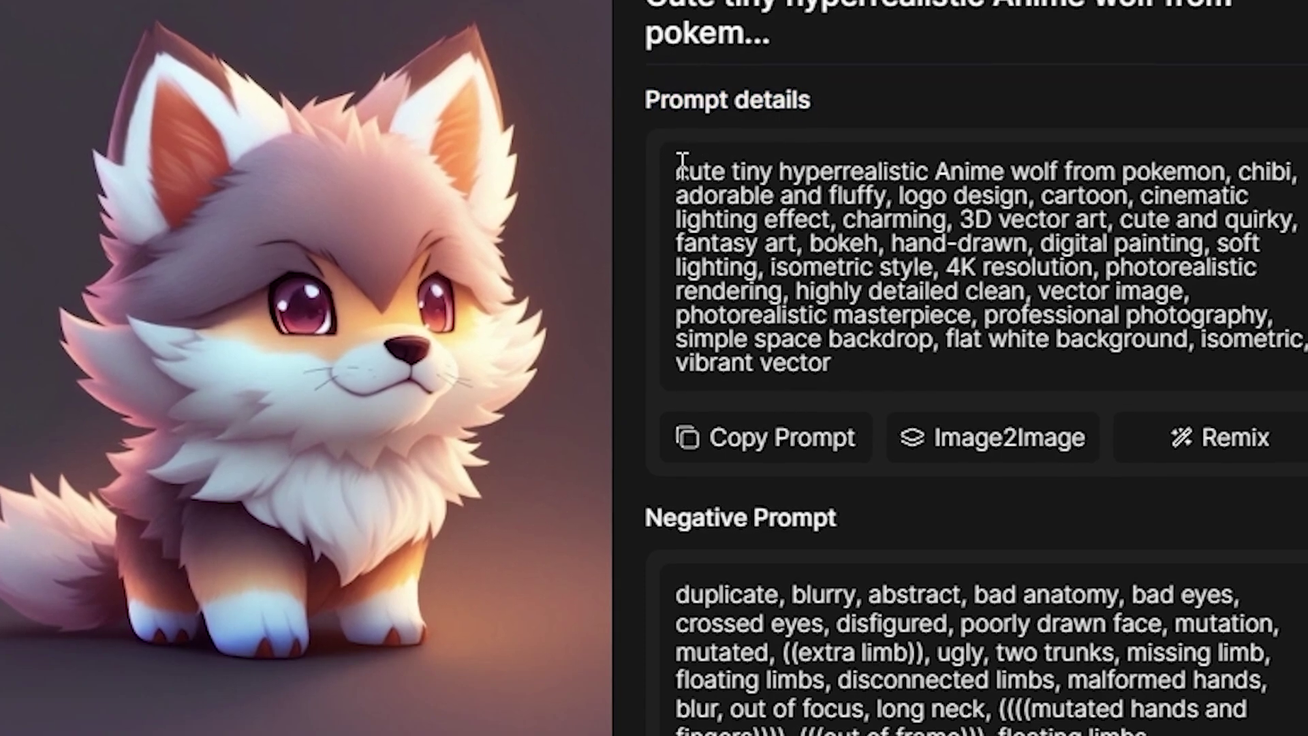
left_click_drag(682, 167, 1157, 415)
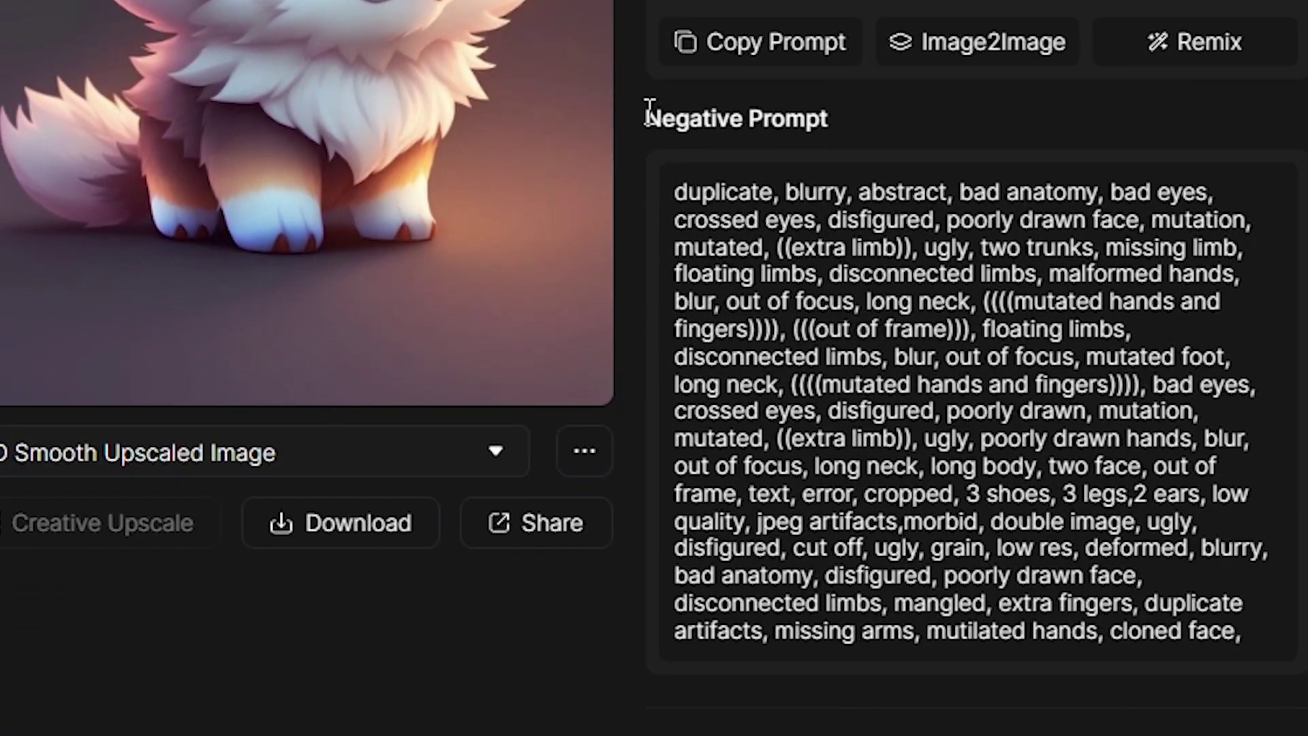
left_click_drag(648, 521, 769, 531)
left_click_drag(769, 126, 827, 126)
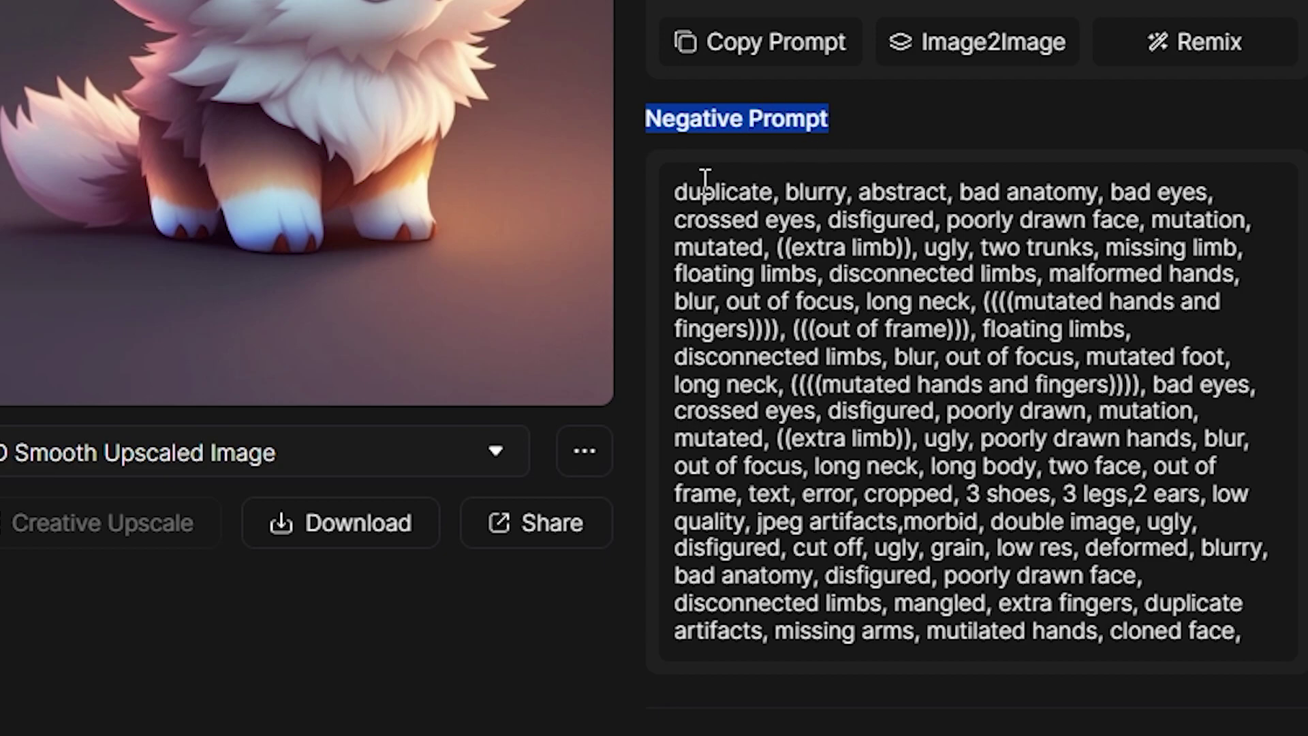
left_click(680, 196)
mouse_move(682, 192)
left_mouse_down()
mouse_move(979, 301)
mouse_move(1087, 561)
mouse_move(1244, 635)
left_mouse_up()
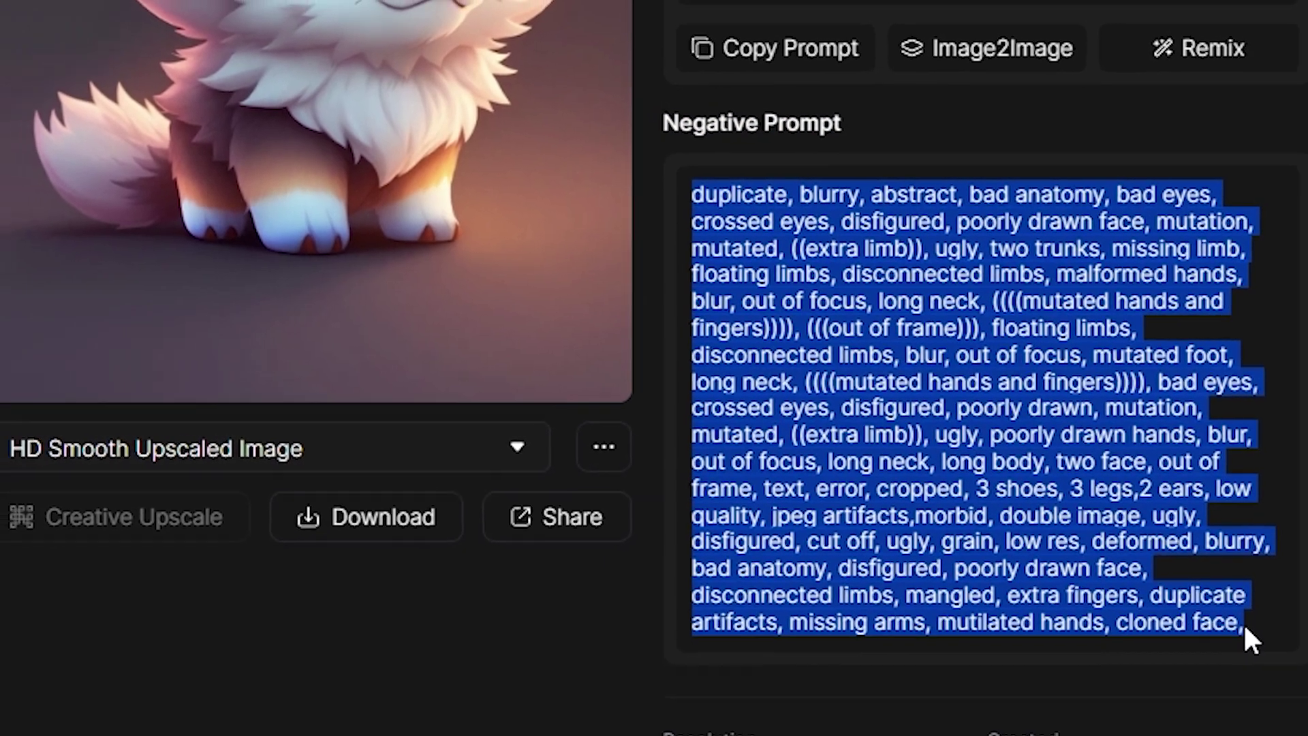
left_click(463, 632)
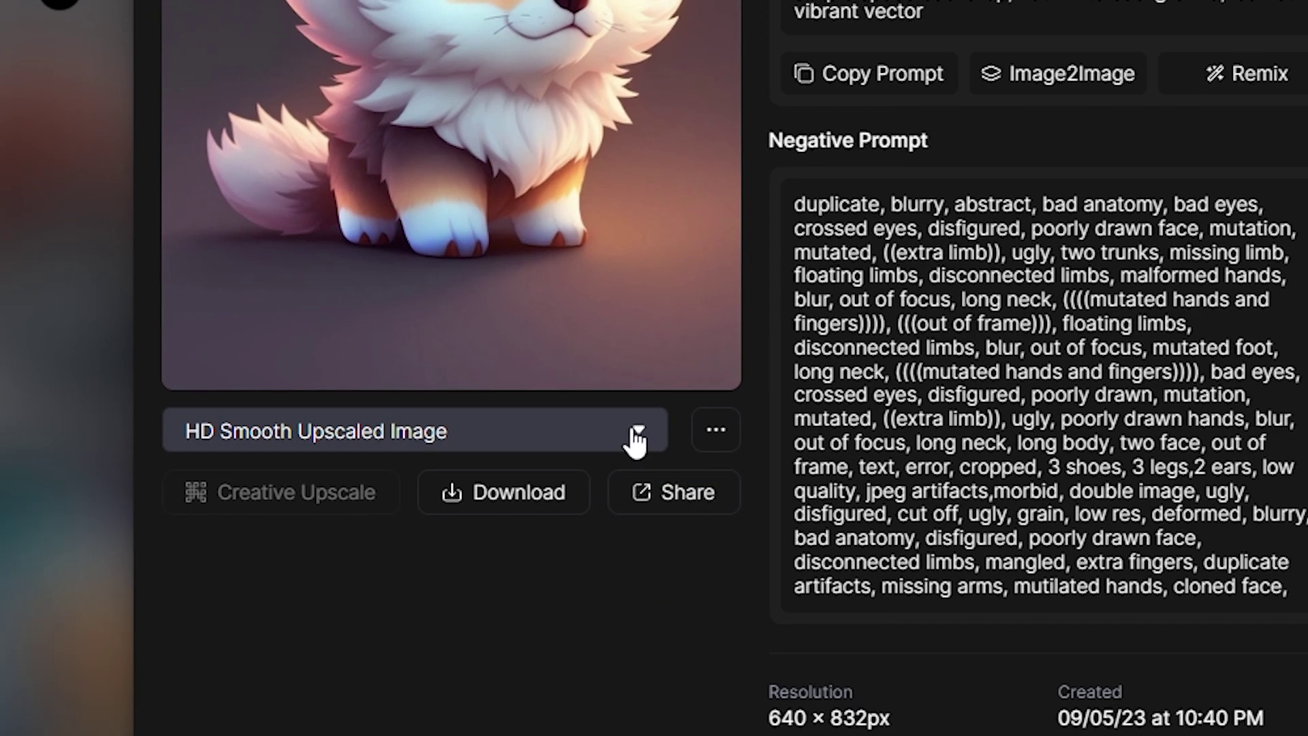
Choose the No Background version of the wolf image from its available versions
left_click(636, 441)
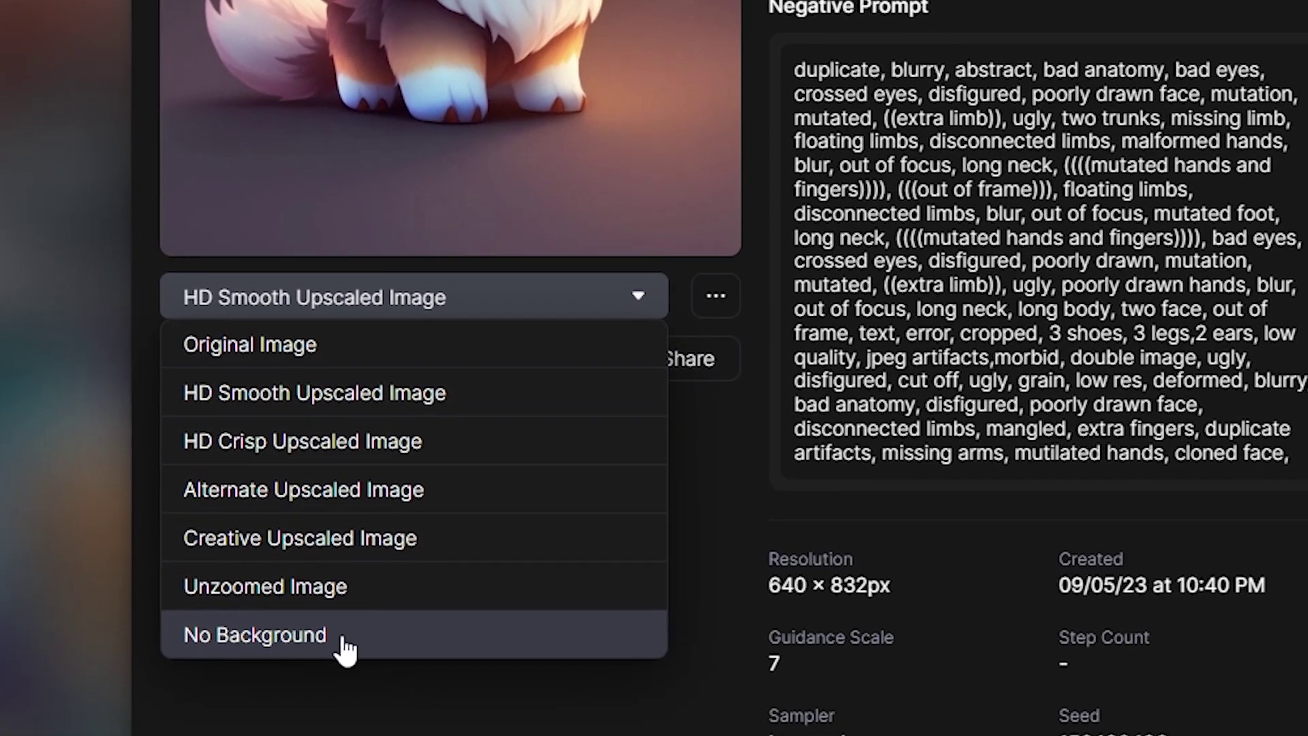
left_click(388, 648)
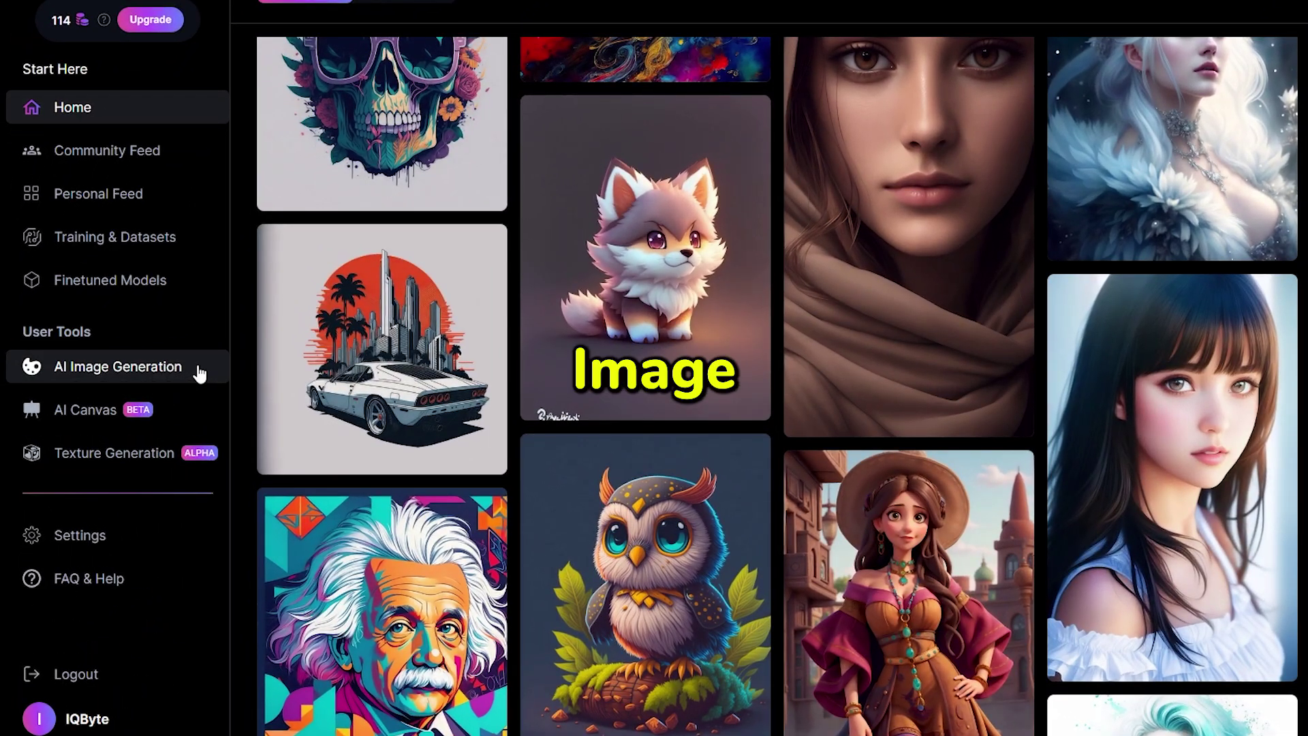
Open the AI Image Generation tool and review its generation settings, including Alchemy, input dimensions and guidance scale
left_click(198, 371)
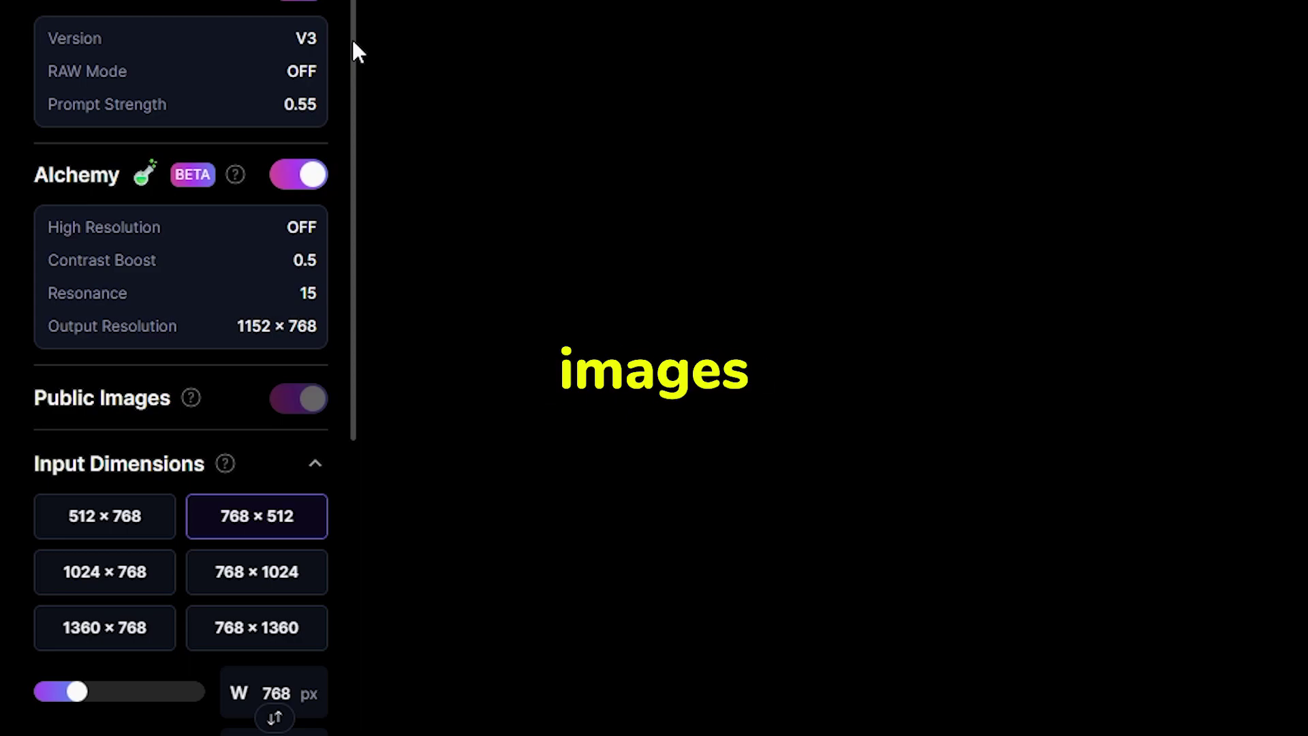
scroll(350, 95, "up", 1)
scroll(338, 279, "down", 4)
scroll(349, 518, "up", 3)
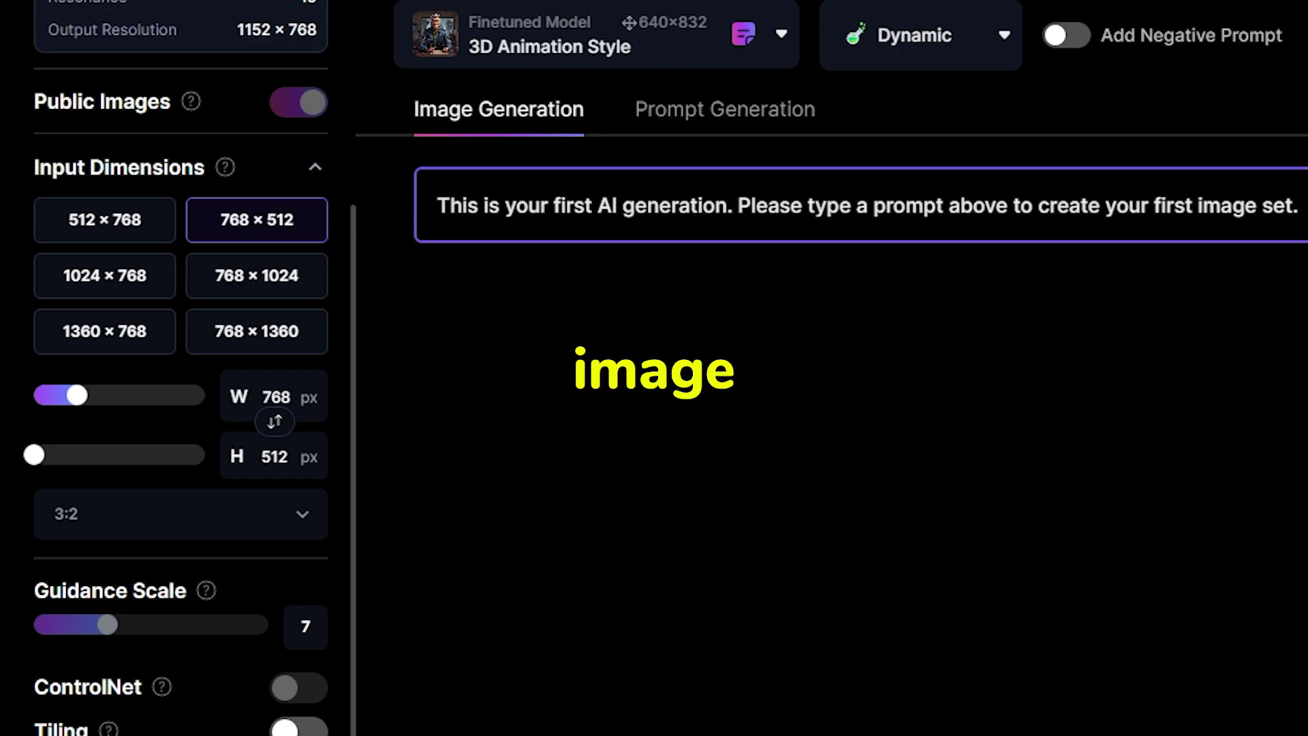
scroll(351, 639, "down", 2)
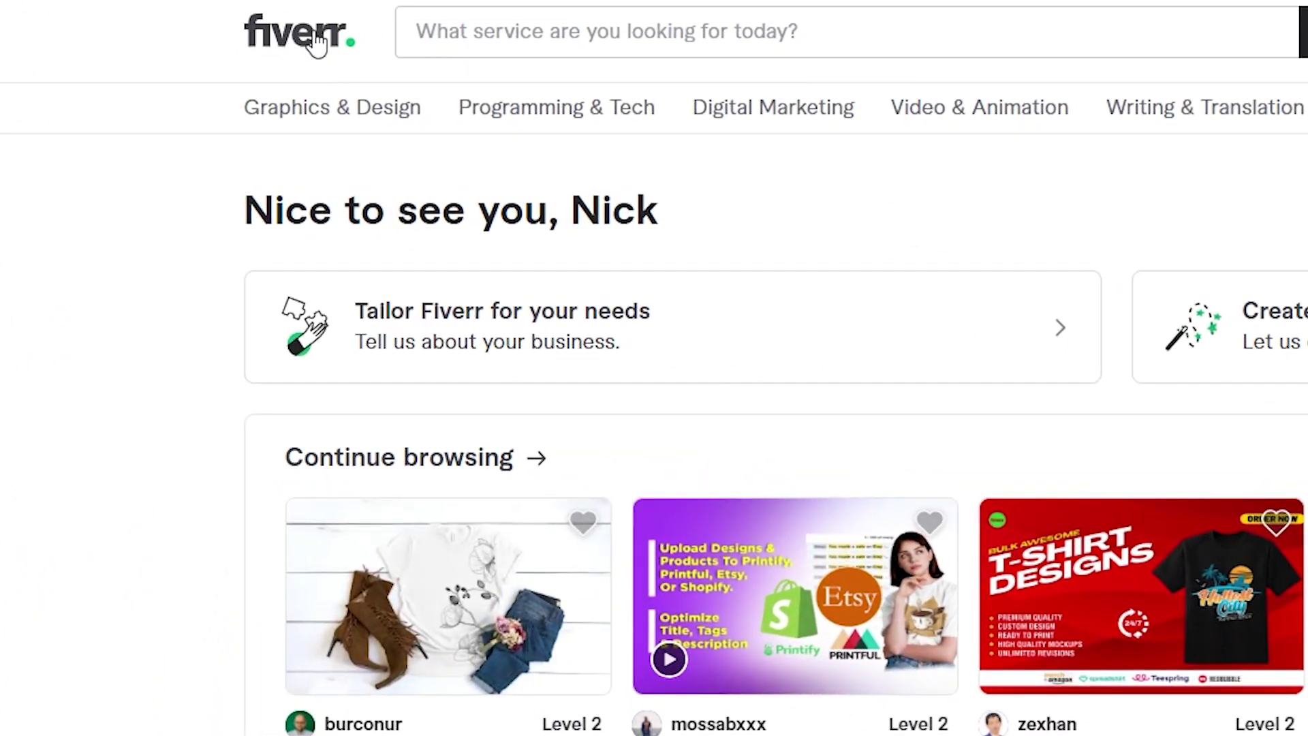
Switch to Fiverr and browse the AI Artists services in the Graphics & Design category
mouse_move(341, 111)
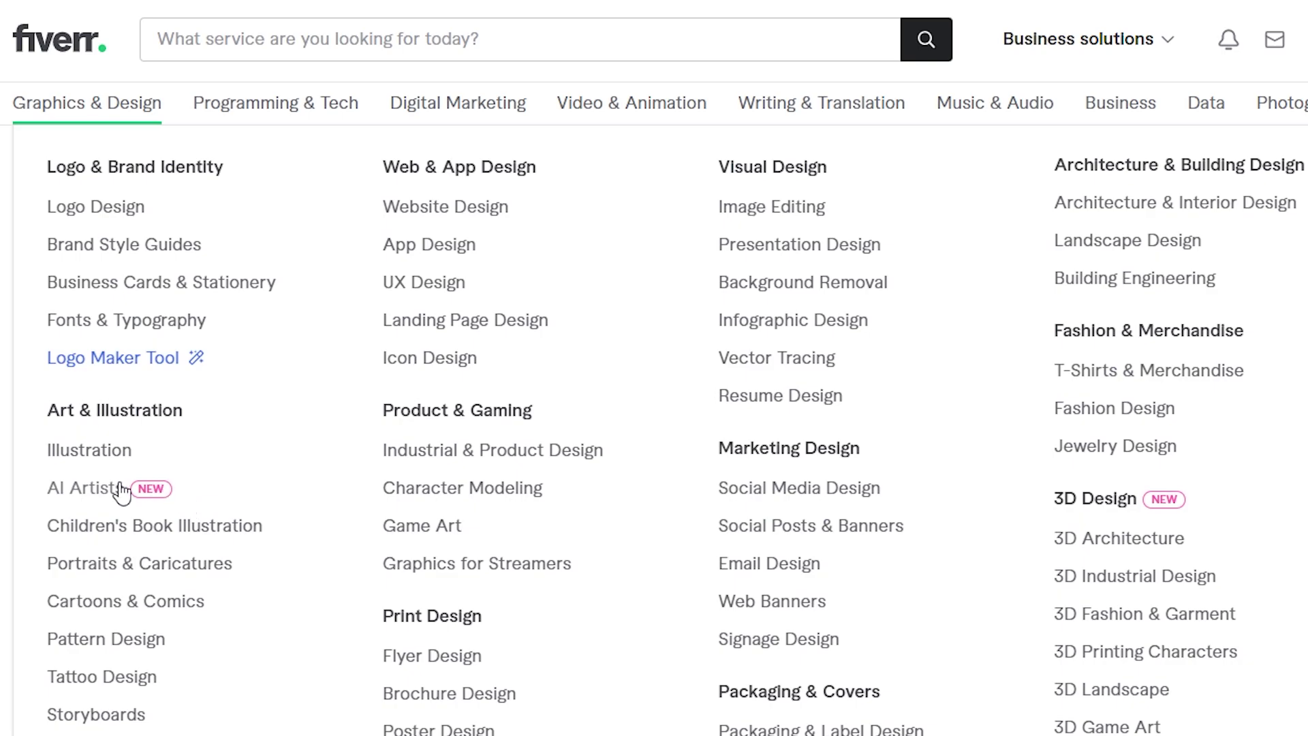
left_click(102, 493)
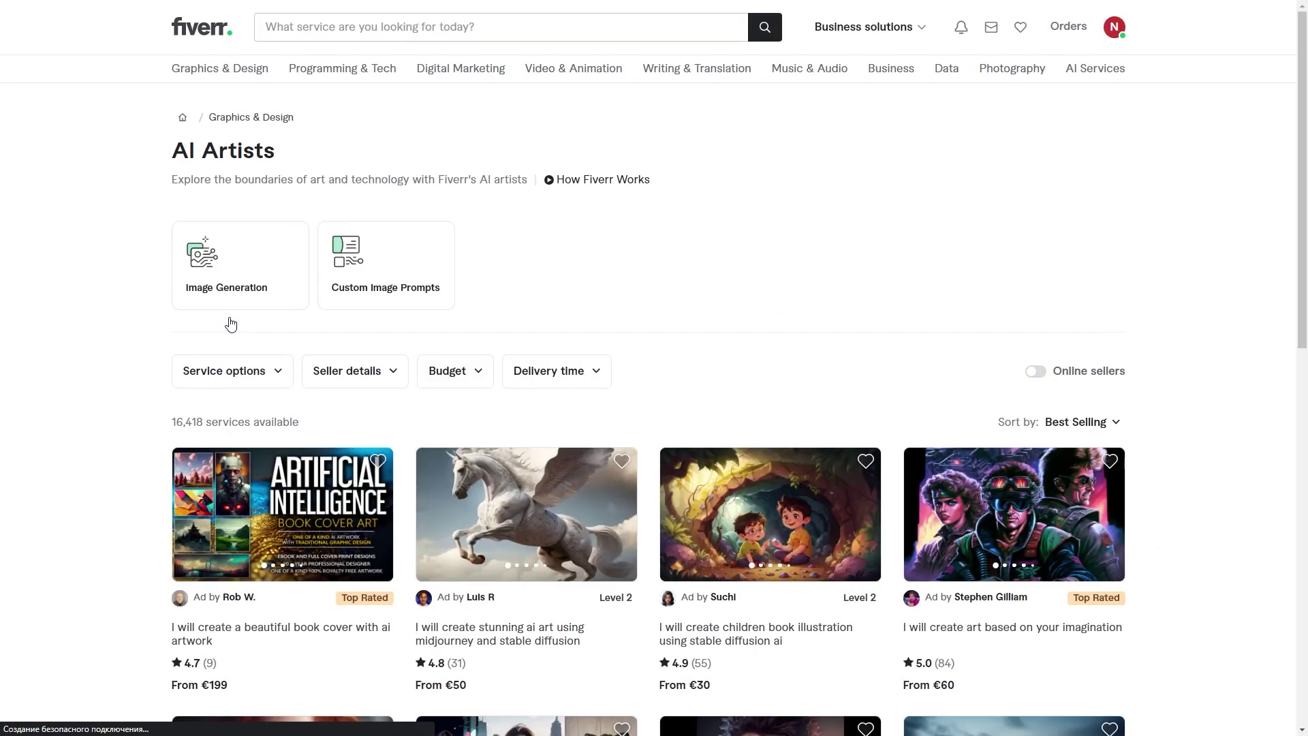
left_click_drag(1303, 106, 1304, 147)
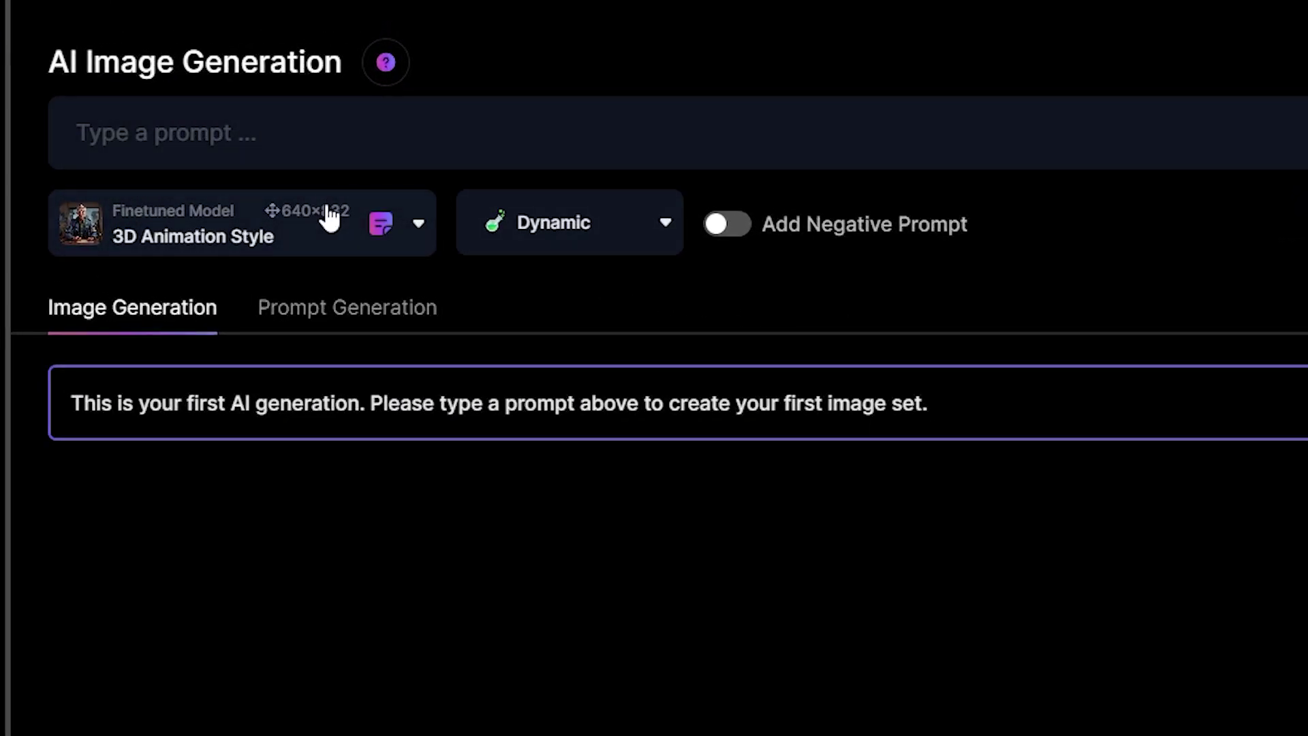
Return to Leonardo.Ai, check the available style presets and enable the negative prompt
left_click(648, 240)
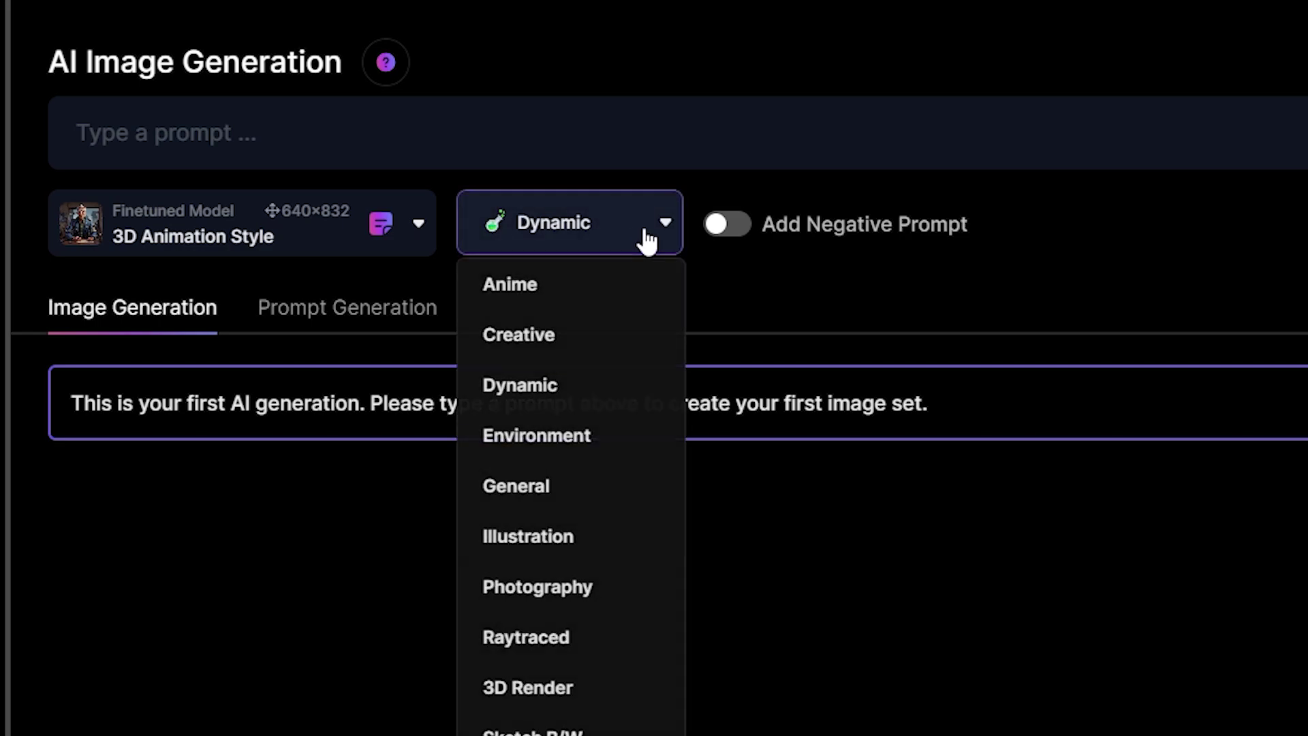
left_click(727, 224)
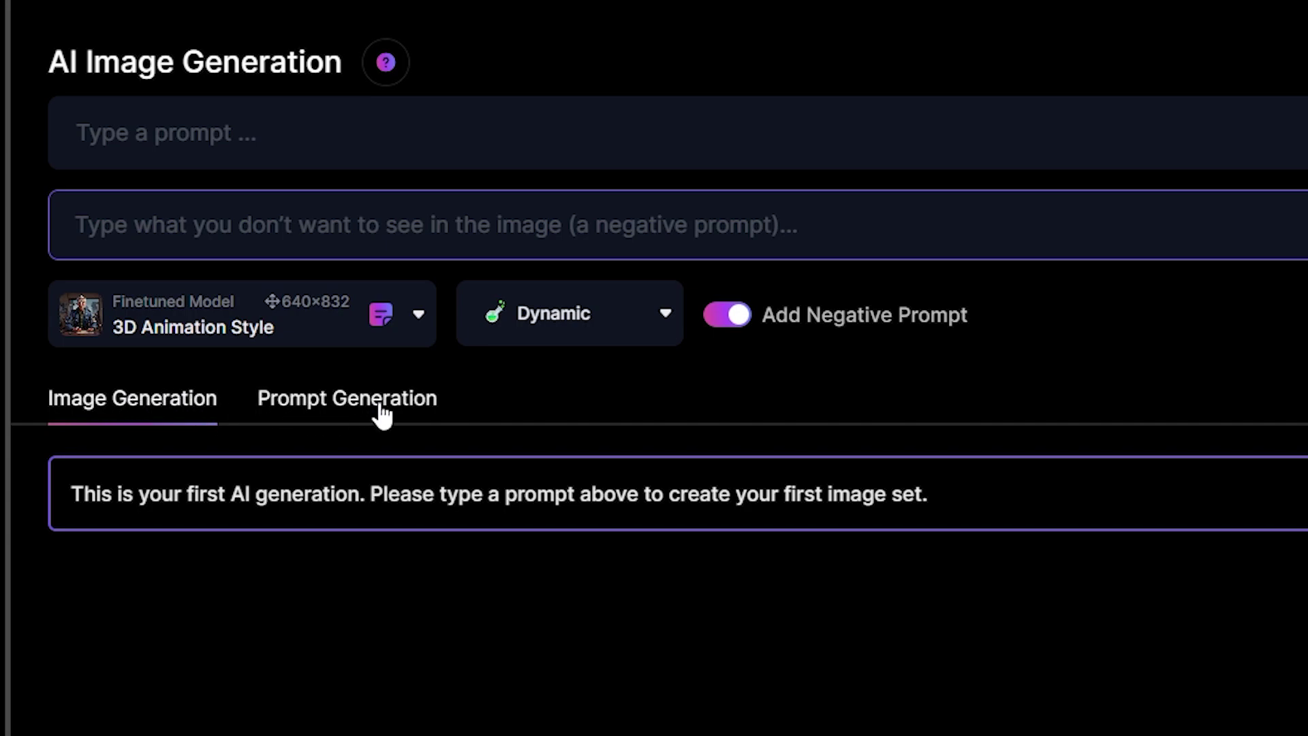
Enter a prompt starting "beautiful woman: a woman 18-years old, pink gel lighting" and a negative prompt starting "two heads, two face, out of frame"
left_click(295, 151)
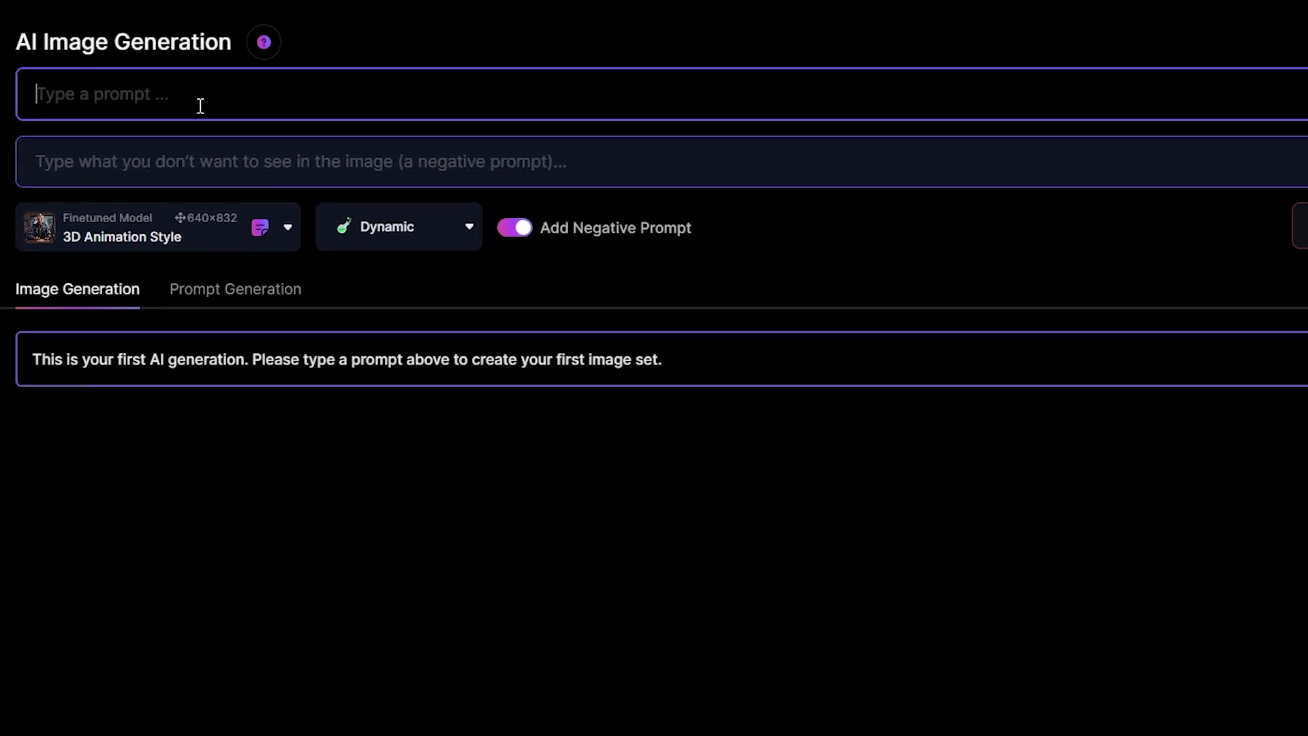
type("beautiful woman: a woman 18-years old, pink gel lighting, futuristic, oil painting, nice perfect face with soft skinice perfect face, intricate detail, splash screen, 8k resolution, masterpiece, cute face,artstation digital painting smooth very Black ink flow: 8k resolution photorealistic masterpiece: intricately detailed fluid gouache painting: by Jean Baptiste Mongue: calligraphy: acrylic: watercolor art, professional photography, natural lighting, volumetric lighting maximalist photoillustration: by marton bobzert:, complex, elegant, expansive, fantastical")
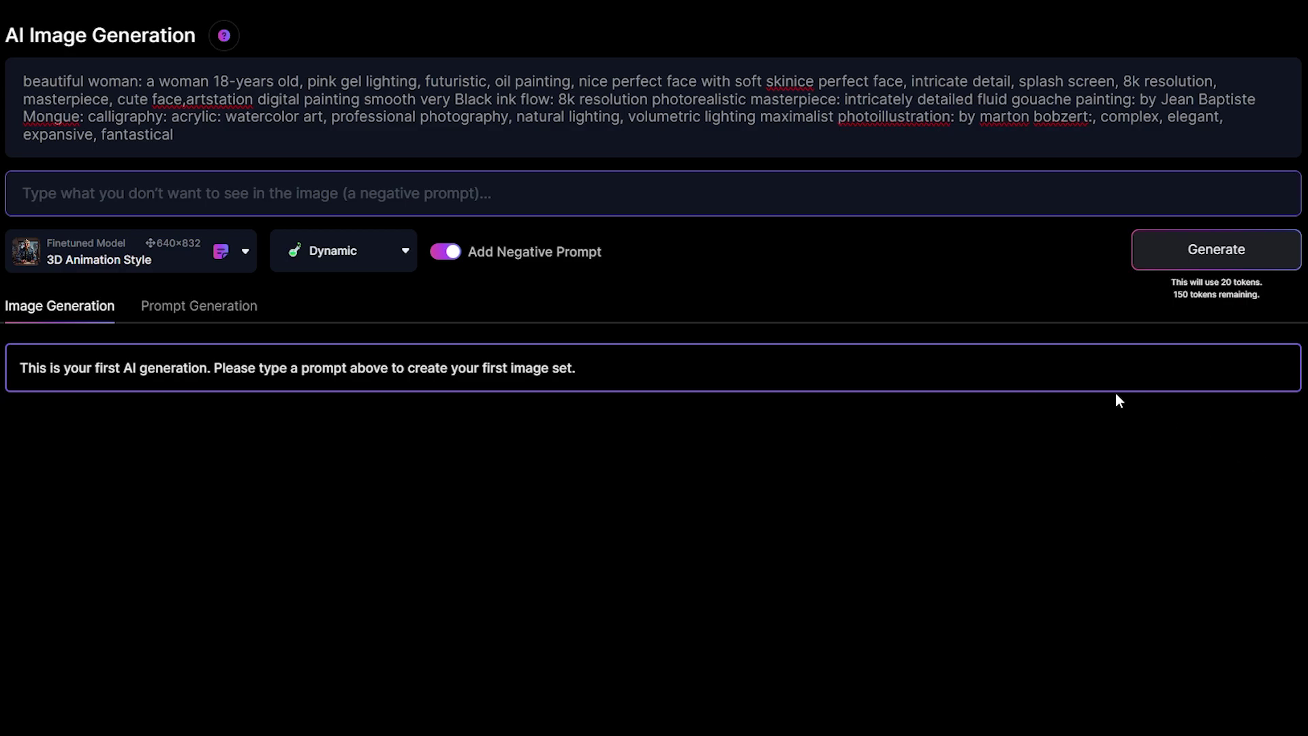
left_click(262, 207)
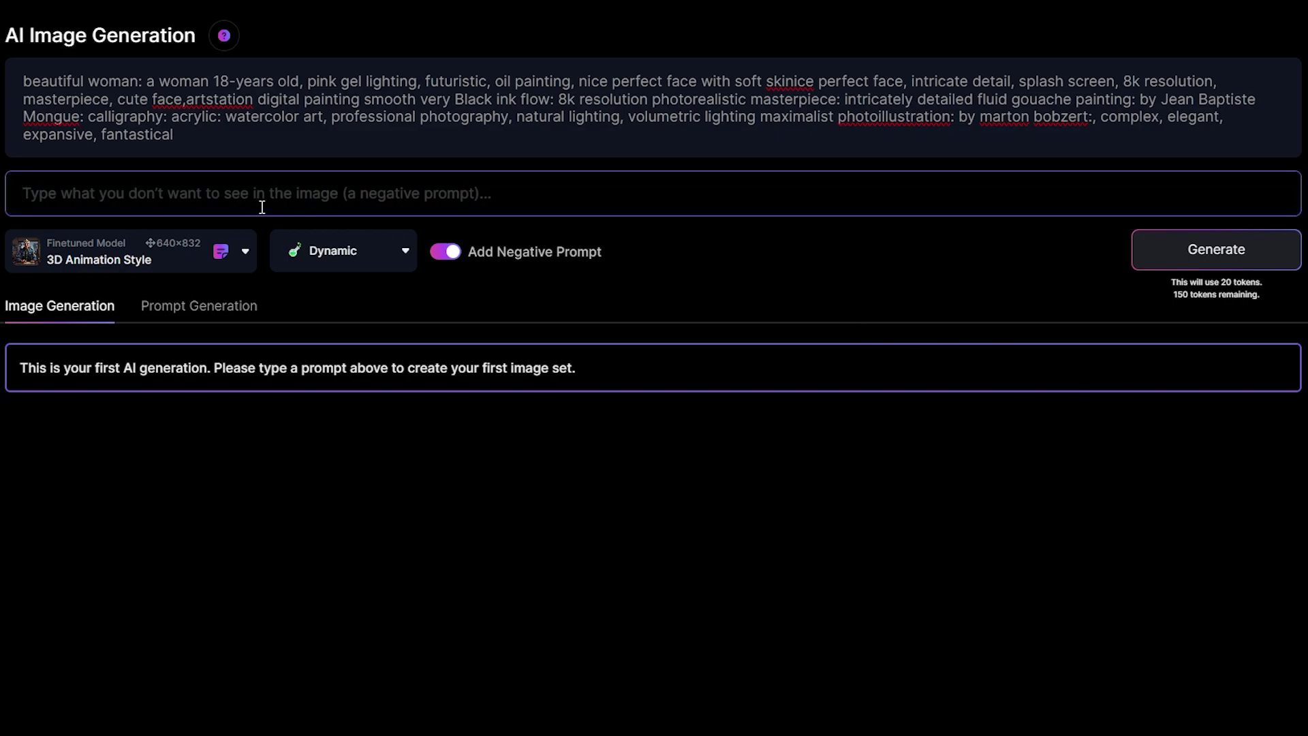
type("two heads, two face, out of frame, extra fingers, mutated hands, poorly drawn hands, poorly drawn face, mutation, deformed, ugly, blurry, bad anatomy, bad proportions, extra limbs, cloned face, disfigured, out of frame, ugly, extra limbs, bad anatomy, gross proportions, malformed limbs, missing arms, missing legs, extra arms, extra legs, mutated hands, fused fingers, too many fingers, long neck, poorly drawn eyes, double heads, double faces, two heads, two faces")
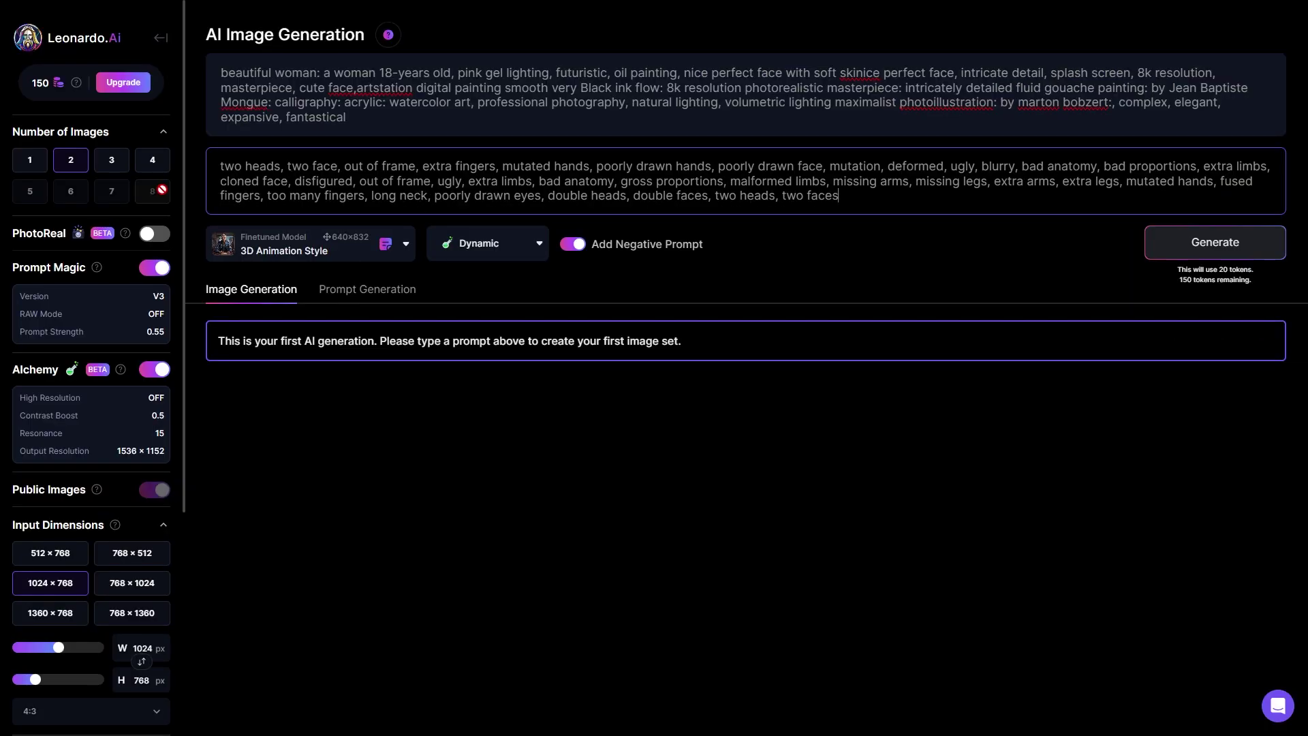
Set the number of images to 4 and generate the image set
left_click(152, 160)
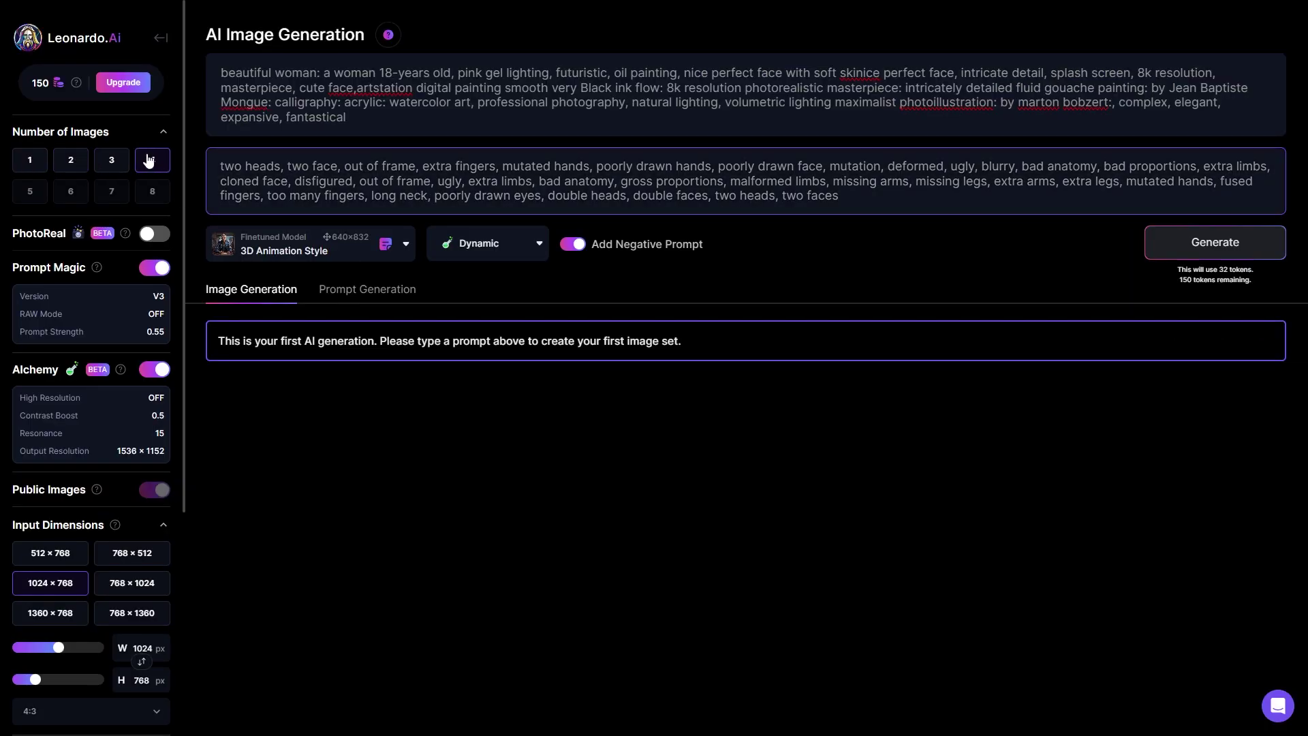
left_click(1178, 247)
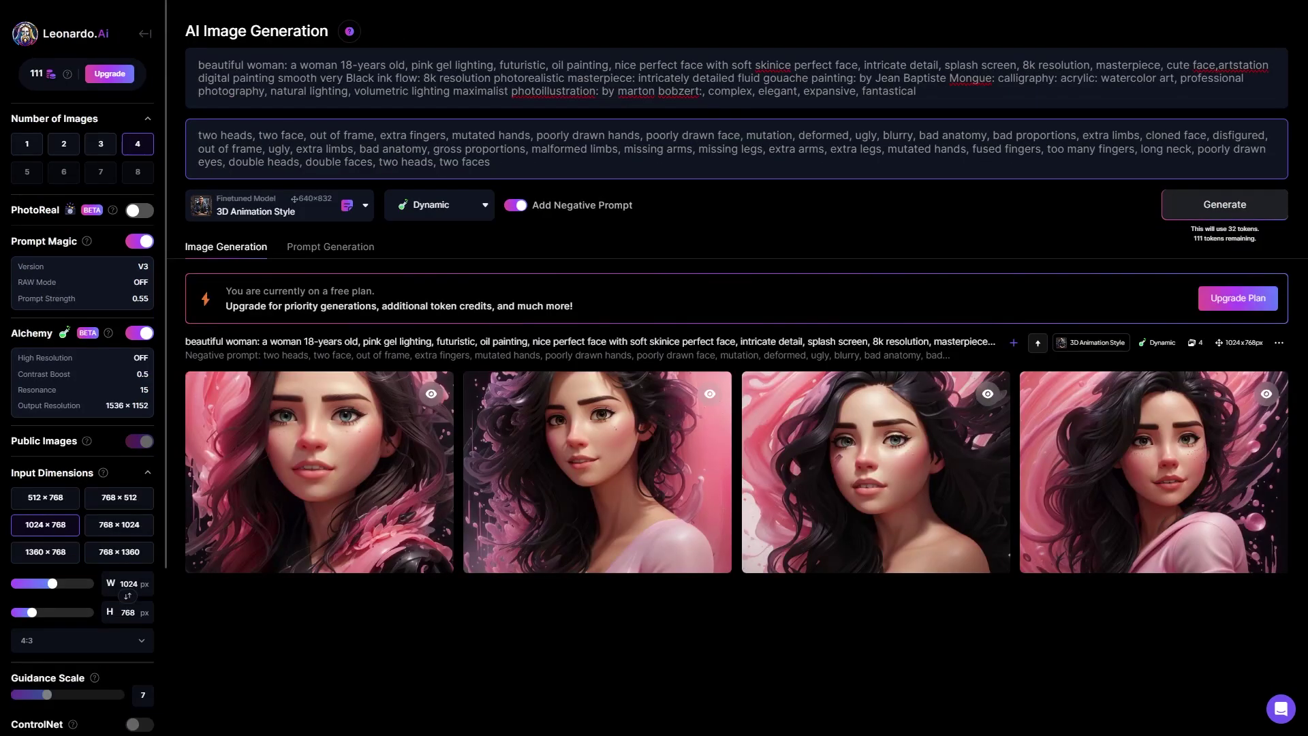
Enlarge the second generated portrait, unzoom it and display its Unzoomed Image version
mouse_move(648, 511)
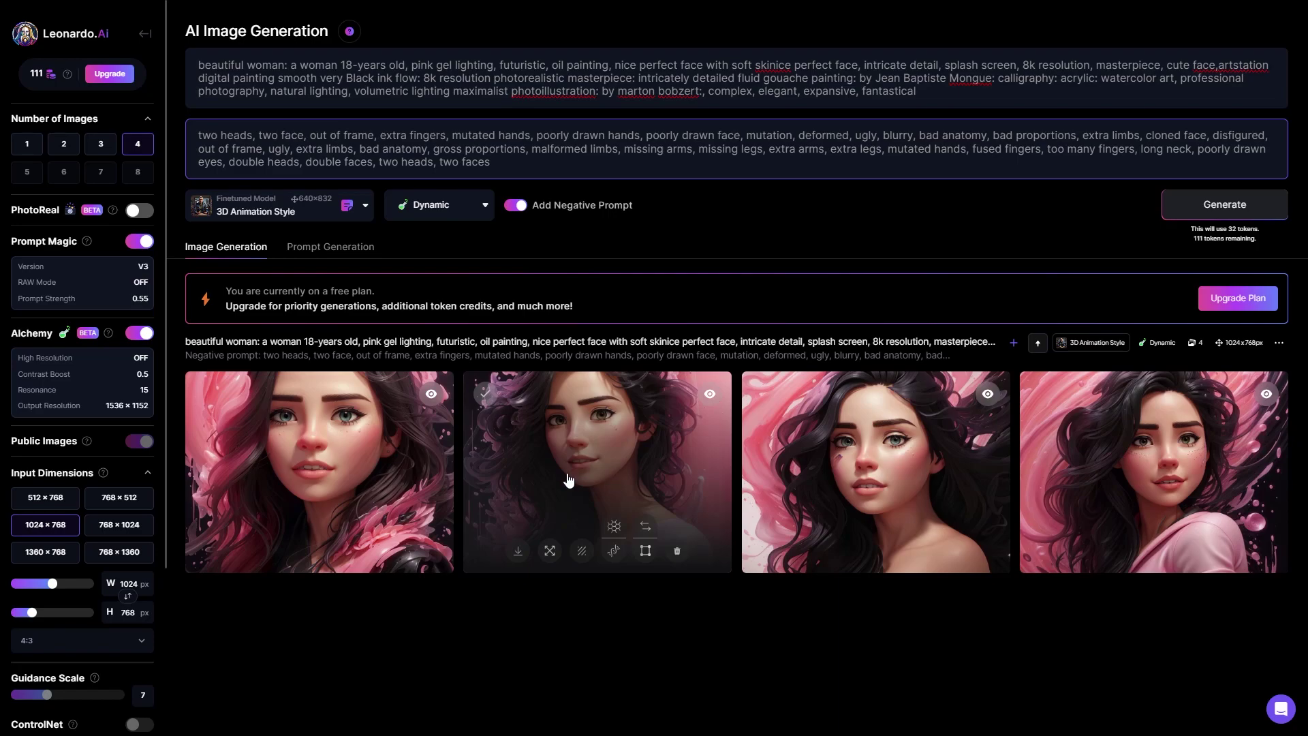
left_click(592, 475)
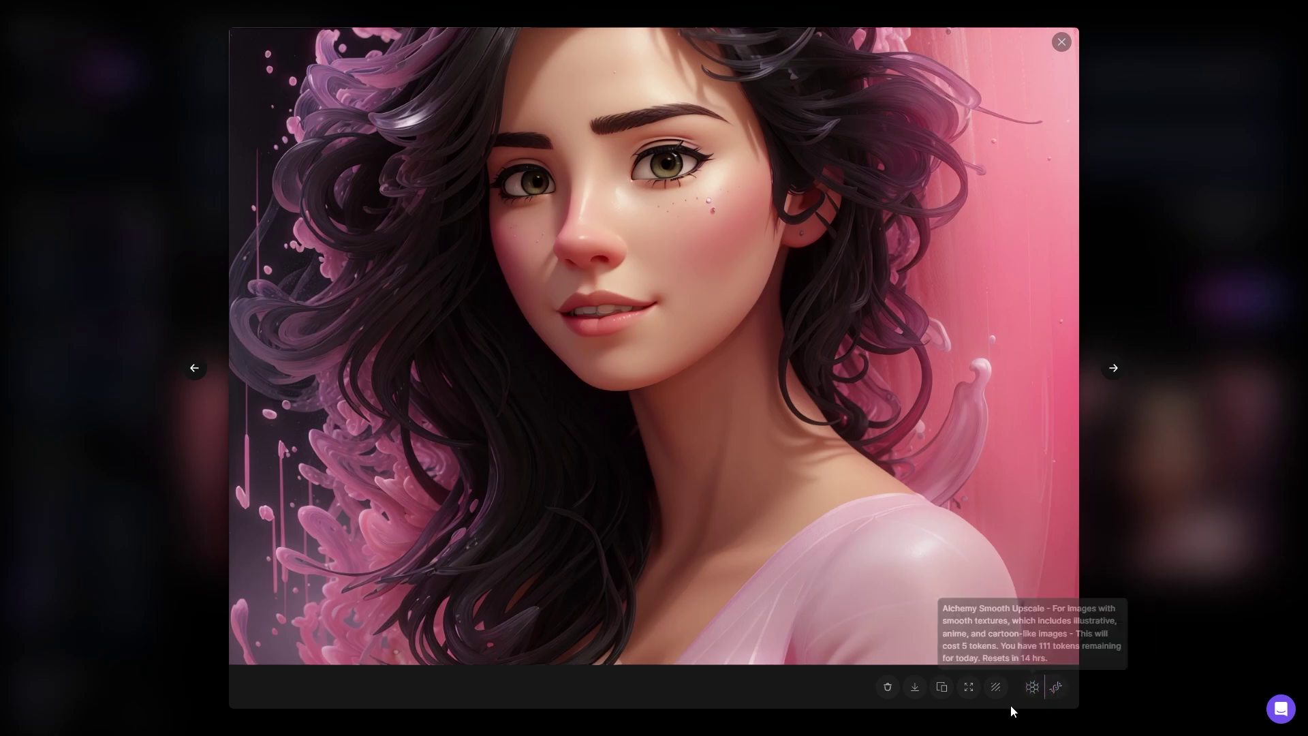
left_click(973, 690)
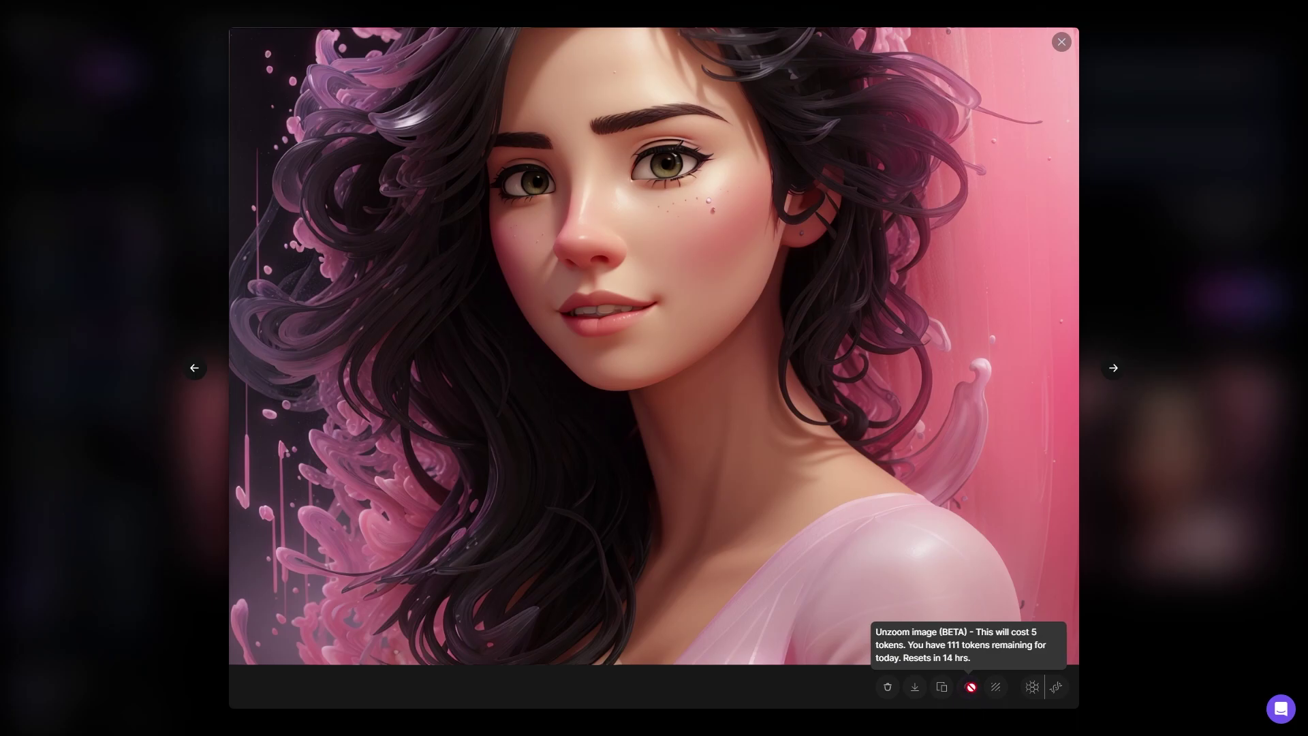
left_click(384, 689)
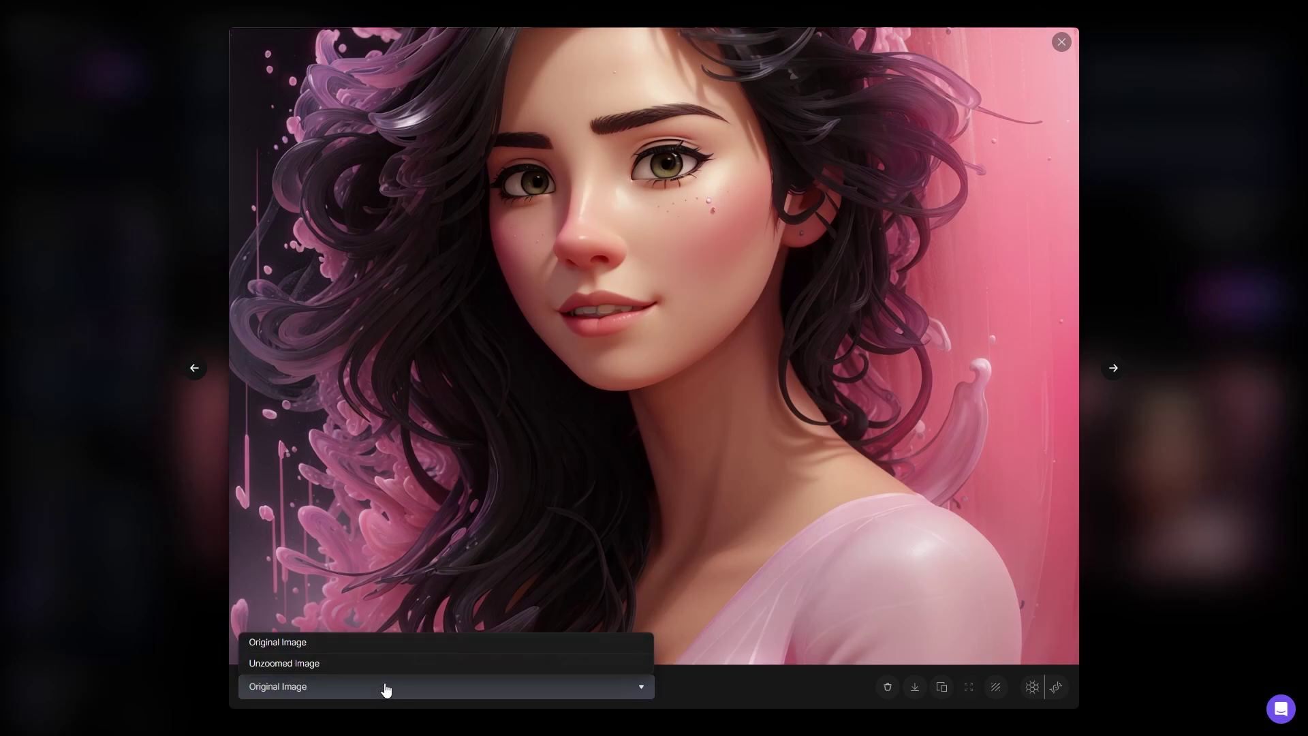
left_click(392, 663)
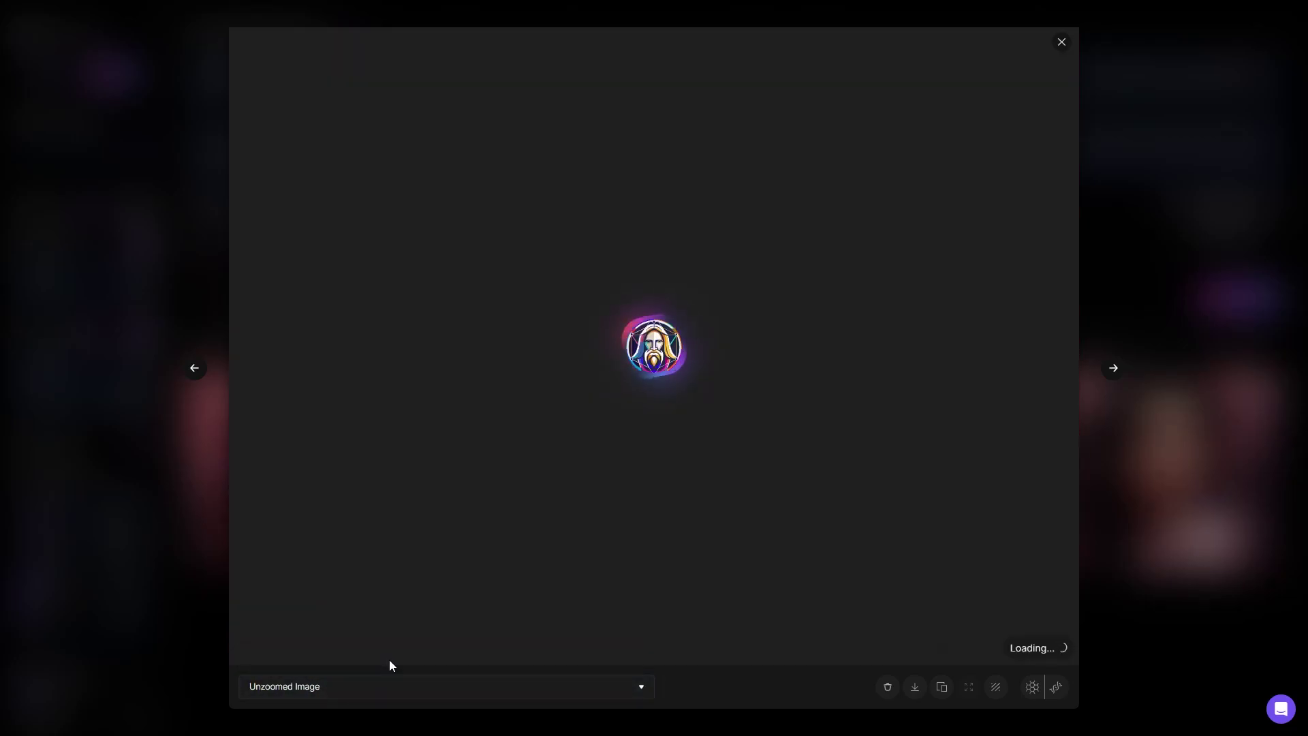